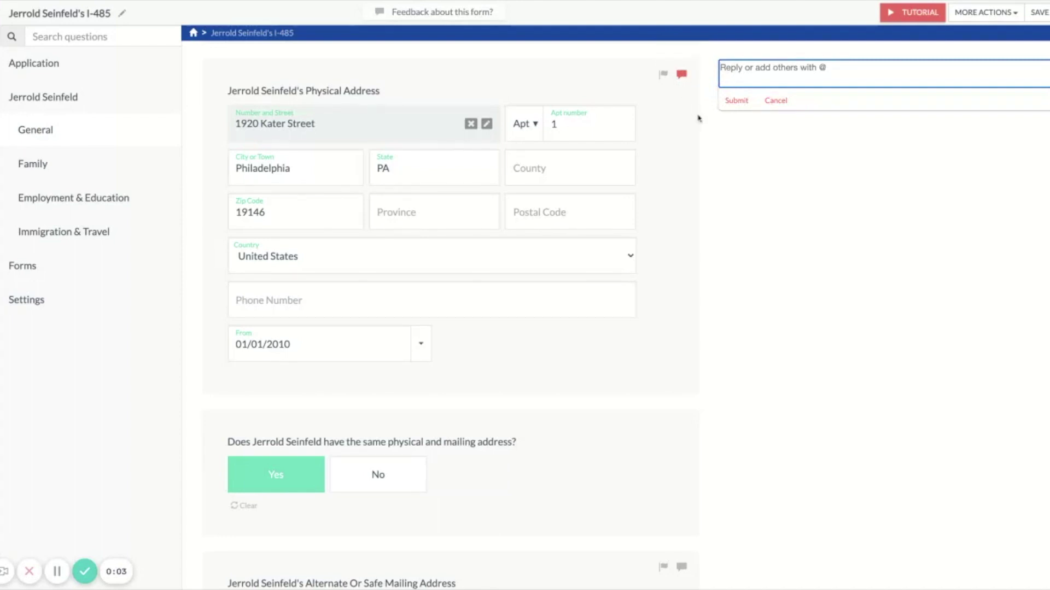
{"action": "type", "text": "Pl"}
{"action": "type", "text": "ease do"}
{"action": "type", "text": "n't for"}
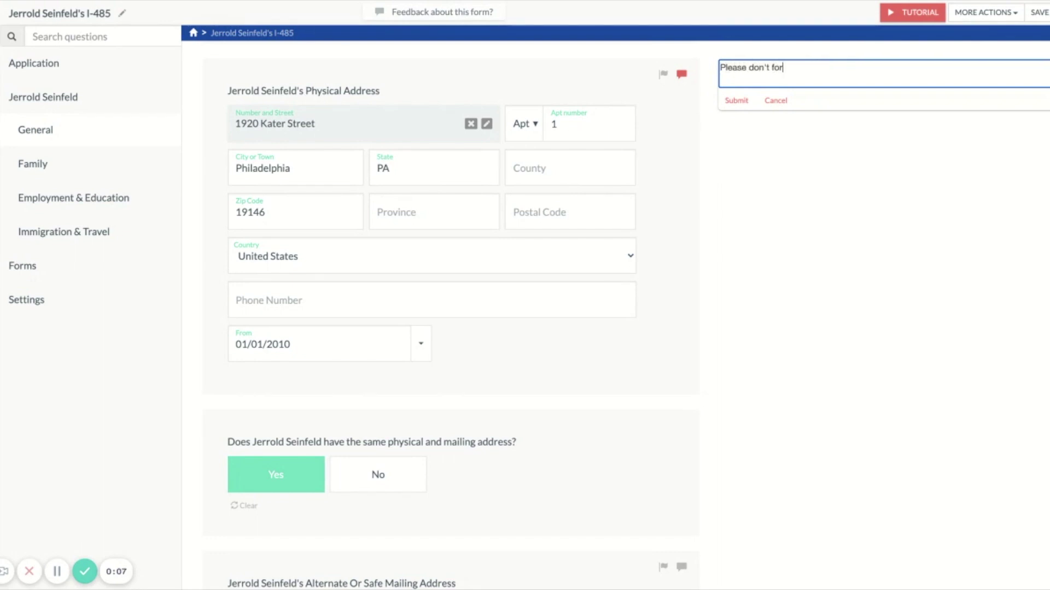
{"action": "type", "text": "get to "}
{"action": "type", "text": "includ"}
{"action": "type", "text": "e your ph"}
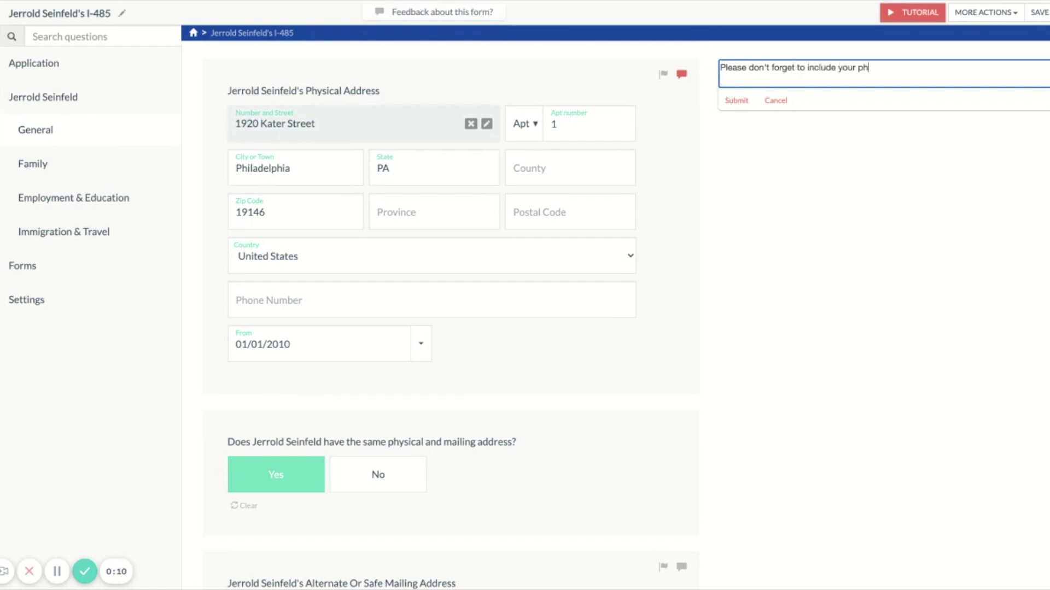
{"action": "type", "text": "one number"}
{"action": "type", "text": " @jerry"}
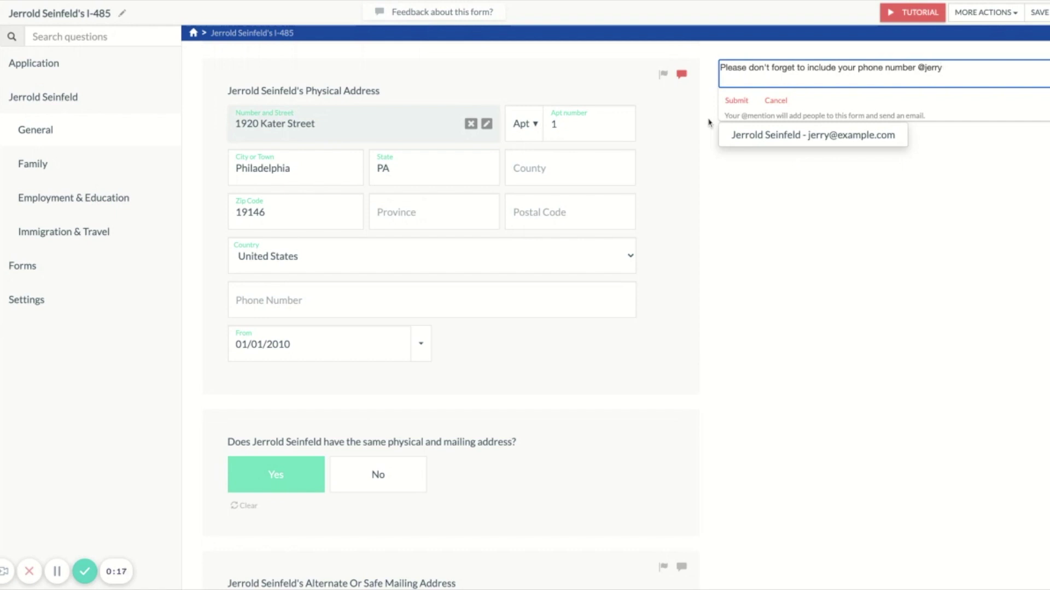
Step: Post the phone-number comment mentioning the client, and grant the client access to the form
{"action": "key", "text": "Down"}
{"action": "key", "text": "Return"}
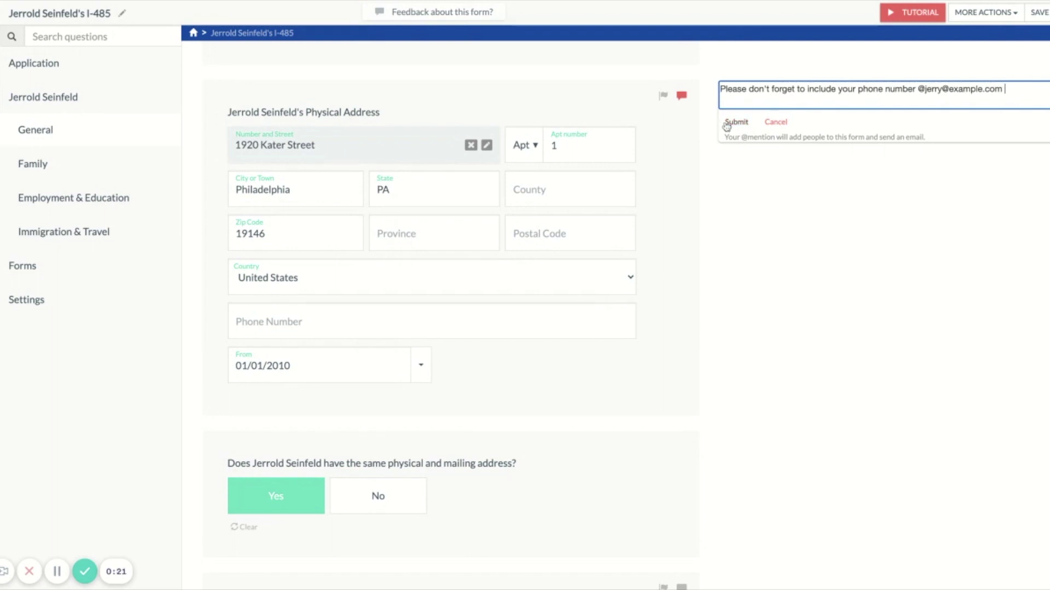
{"action": "left_click", "coordinate": [727, 124]}
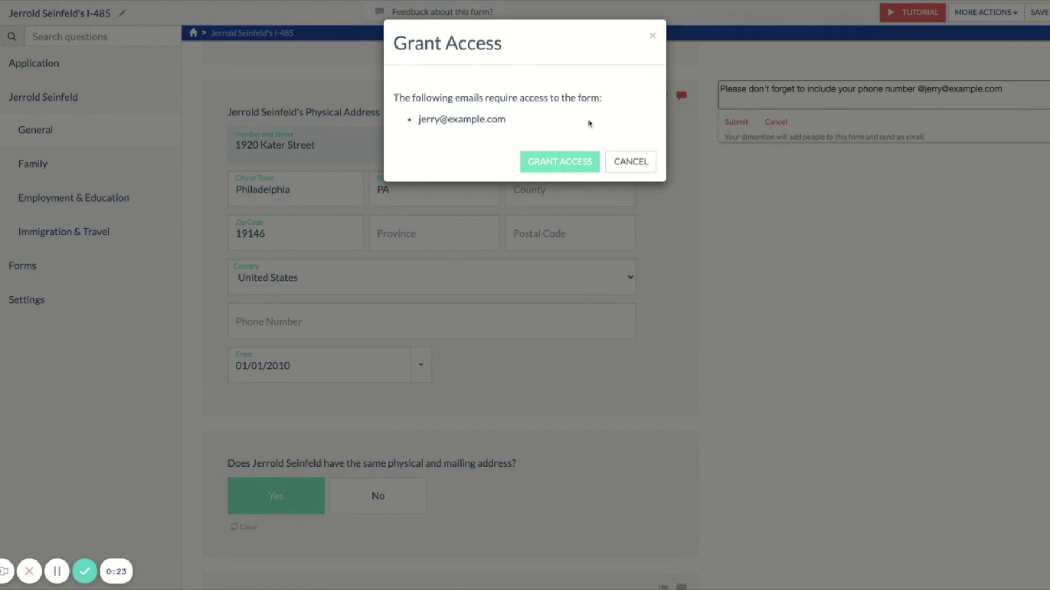
{"action": "left_click", "coordinate": [570, 161]}
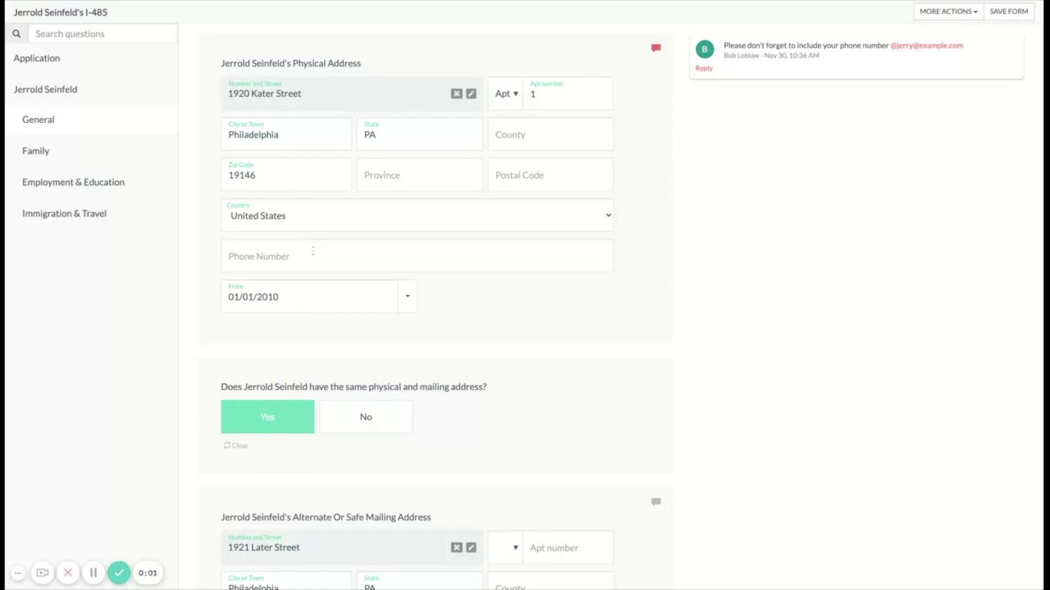
{"action": "left_click", "coordinate": [312, 253]}
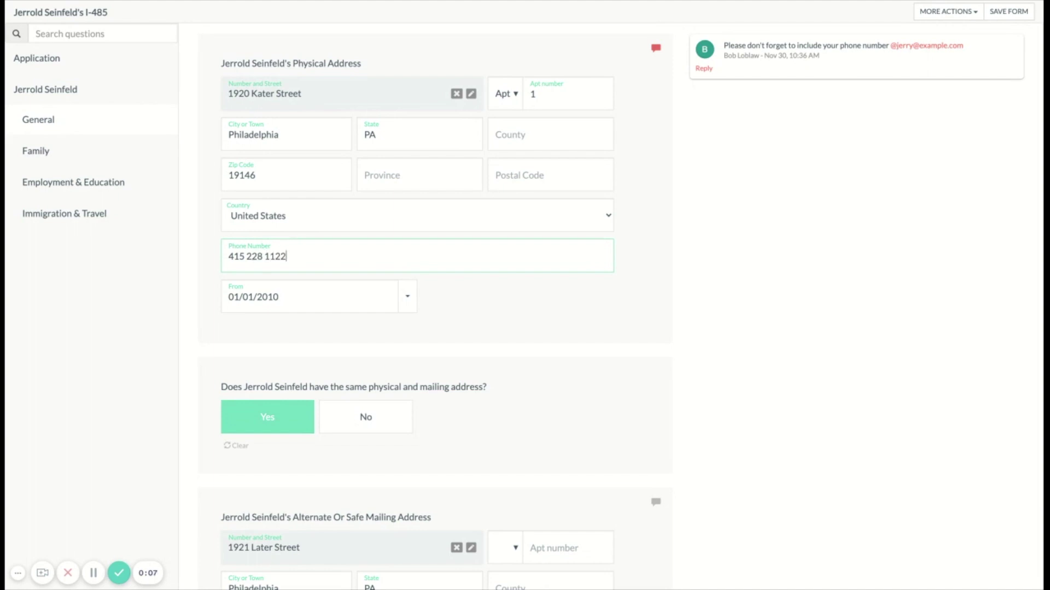
Step: Post the reply "I've added it, thanks!" under the phone-number comment
{"action": "left_click", "coordinate": [705, 71]}
{"action": "type", "text": "I'v"}
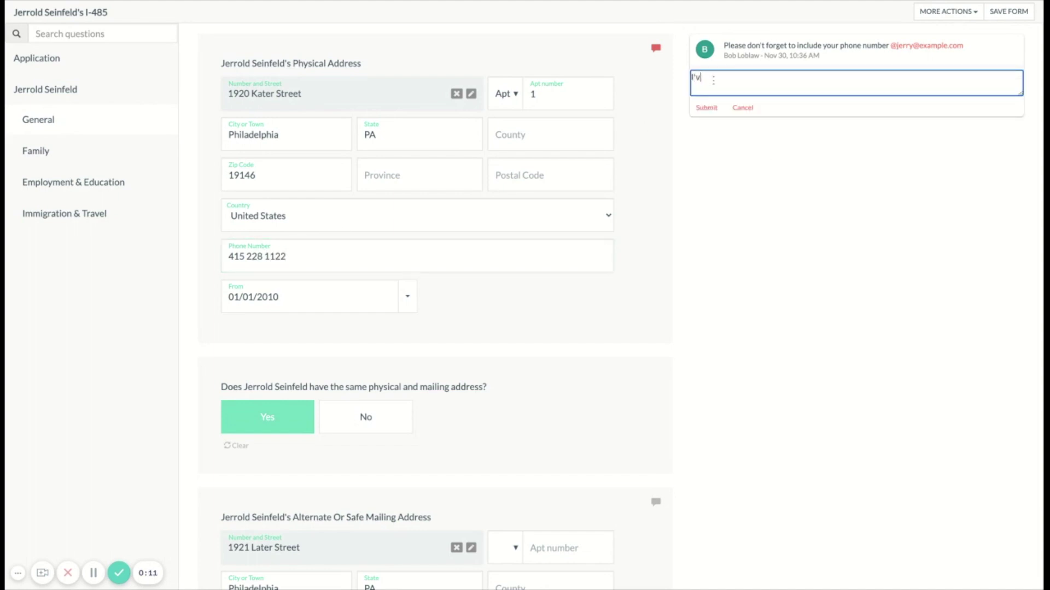
{"action": "type", "text": "e added it, tha"}
{"action": "type", "text": "nks!"}
{"action": "key", "text": "Return"}
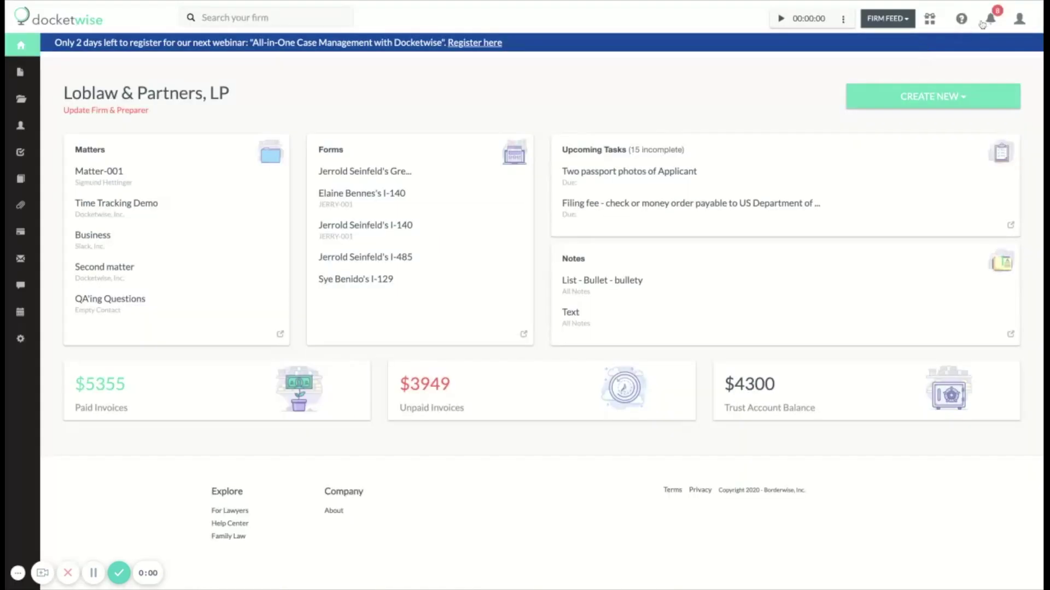
{"action": "left_click", "coordinate": [991, 18]}
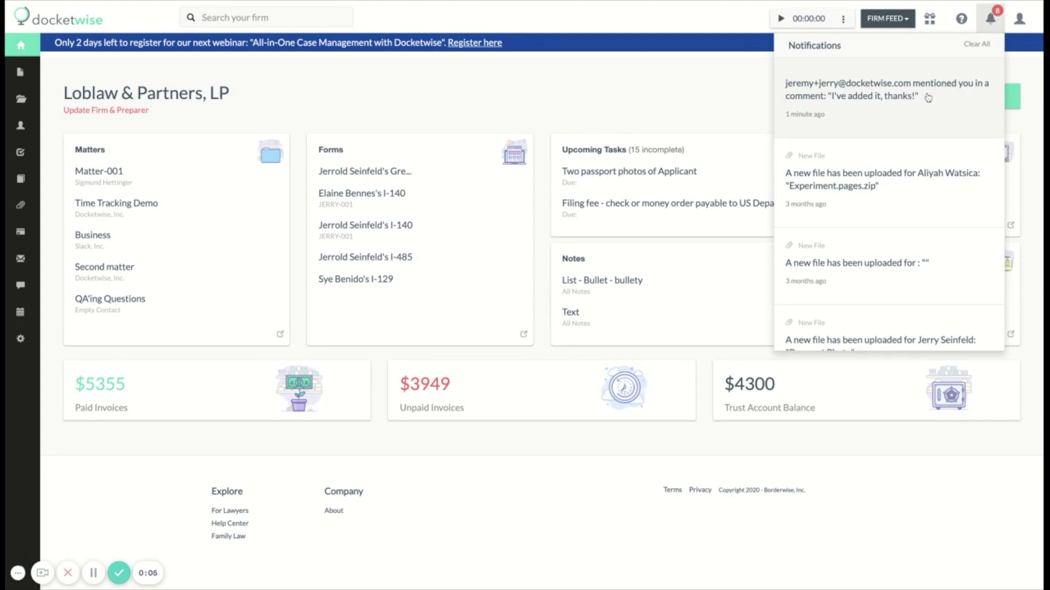
Step: Dismiss the notifications list and go to the firm's Notification Settings page
{"action": "left_click", "coordinate": [737, 104]}
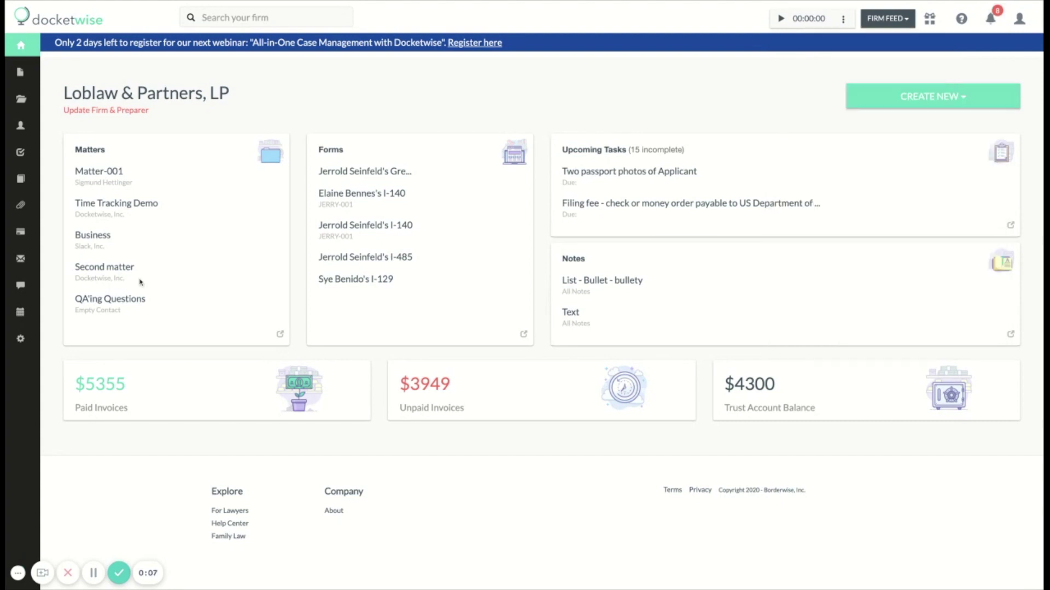
{"action": "left_click", "coordinate": [22, 339]}
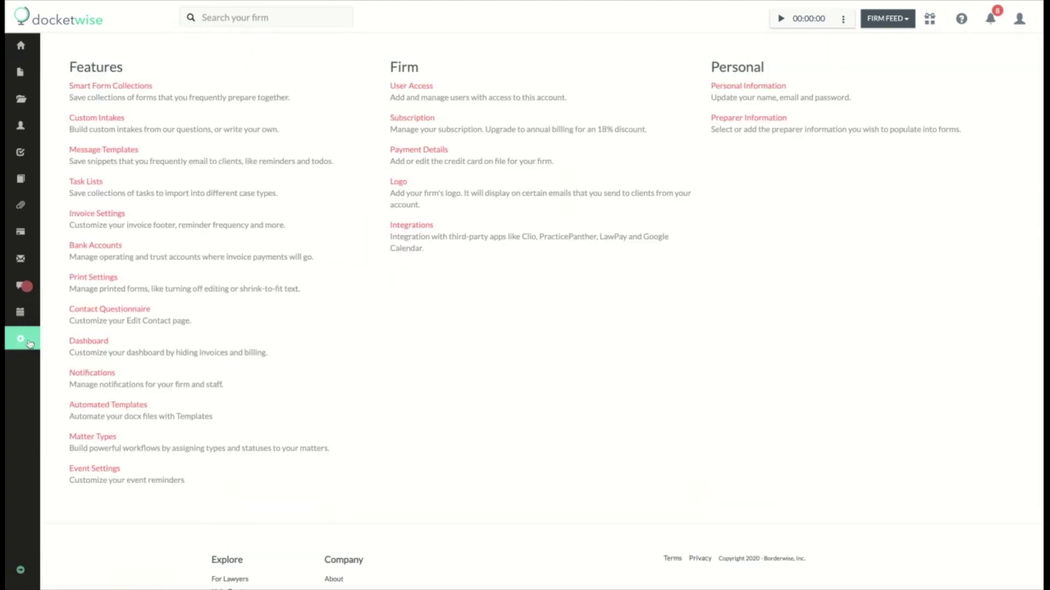
{"action": "left_click", "coordinate": [87, 373]}
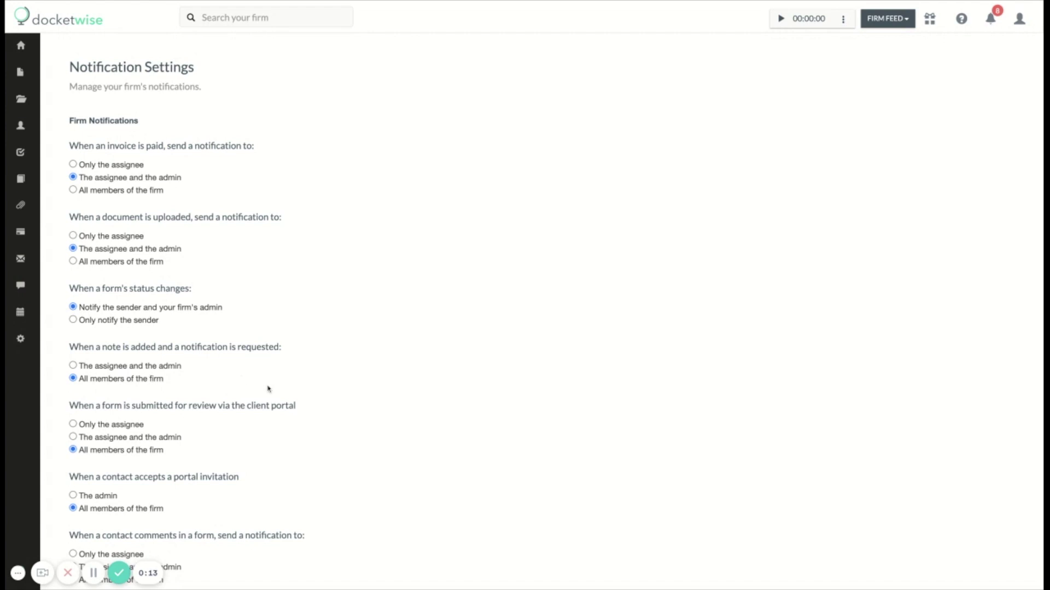
{"action": "scroll", "coordinate": [268, 389], "scroll_direction": "down", "scroll_amount": 2}
{"action": "scroll", "coordinate": [267, 389], "scroll_direction": "down", "scroll_amount": 1}
{"action": "scroll", "coordinate": [267, 388], "scroll_direction": "down", "scroll_amount": 1}
{"action": "scroll", "coordinate": [187, 402], "scroll_direction": "down", "scroll_amount": 2}
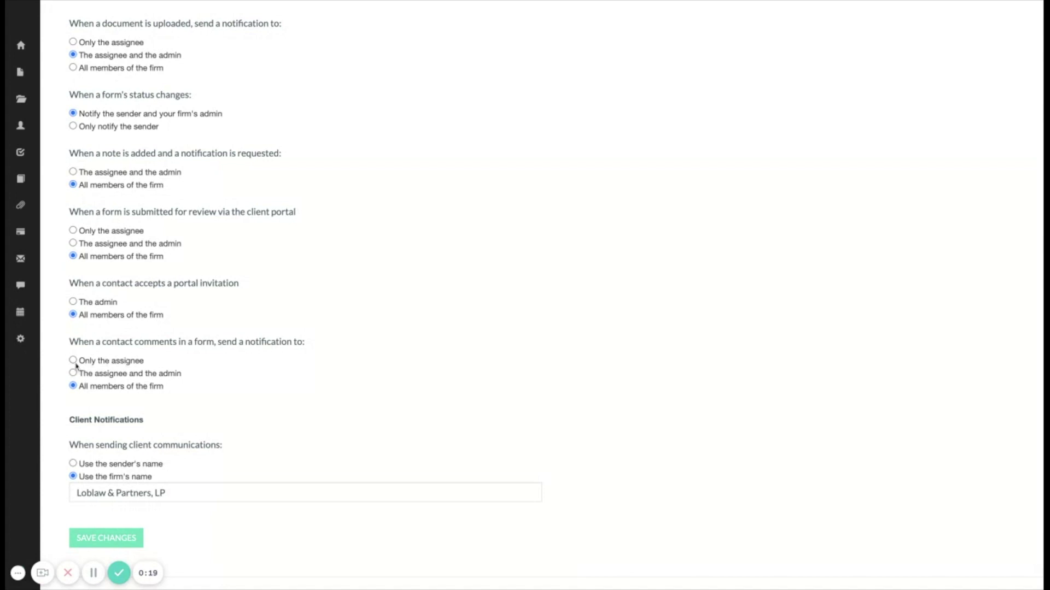
Step: Switch contact-comment notifications to Only the assignee, then back to All members
{"action": "left_click", "coordinate": [74, 359]}
{"action": "left_click", "coordinate": [73, 386]}
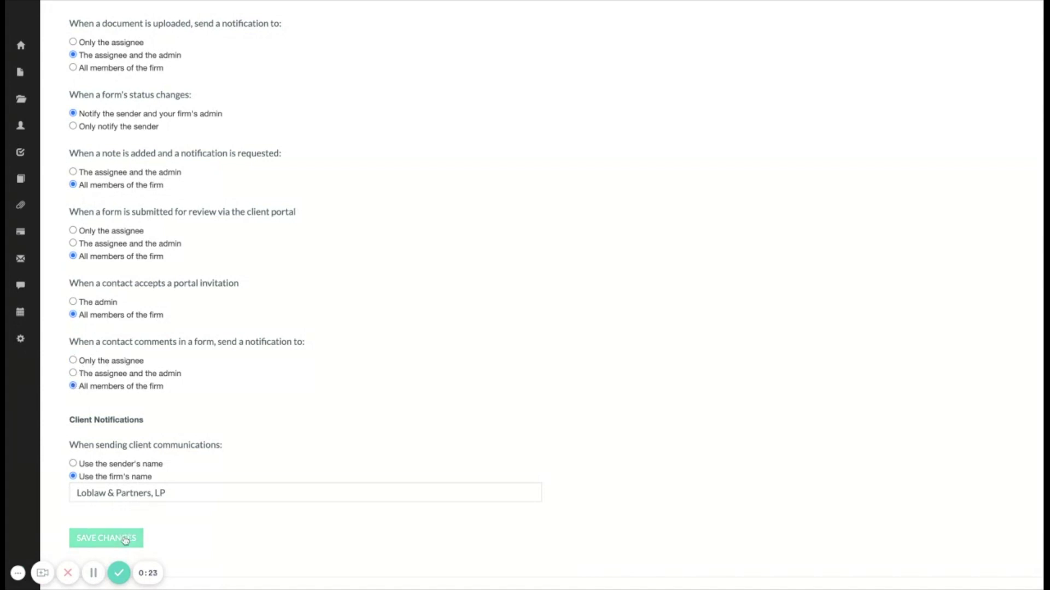